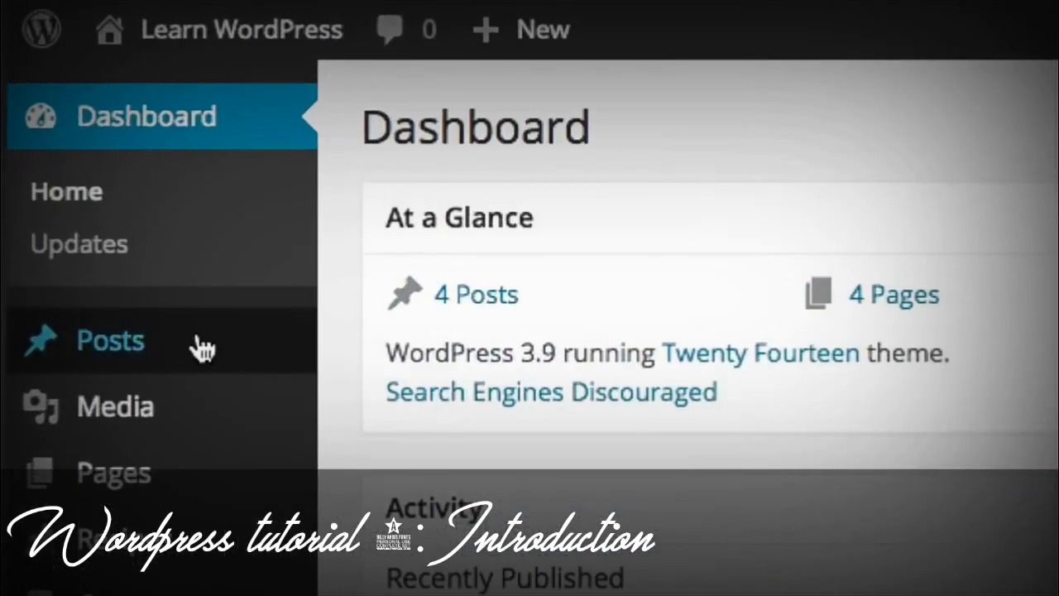
Show the list of all posts and open "How to Assess Website Analytics" for editing
mouse_move(120, 235)
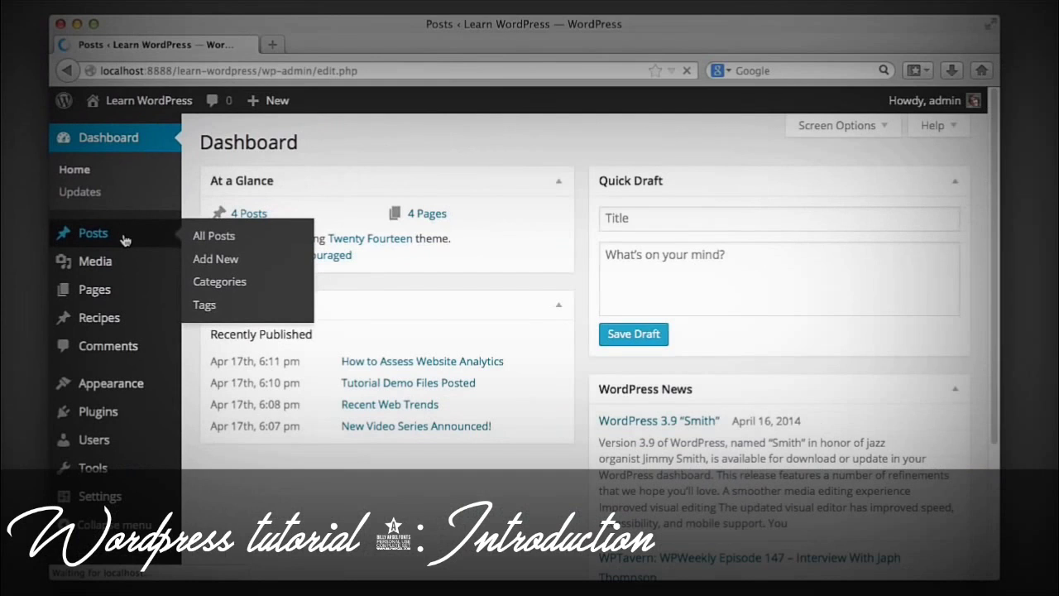
click(187, 357)
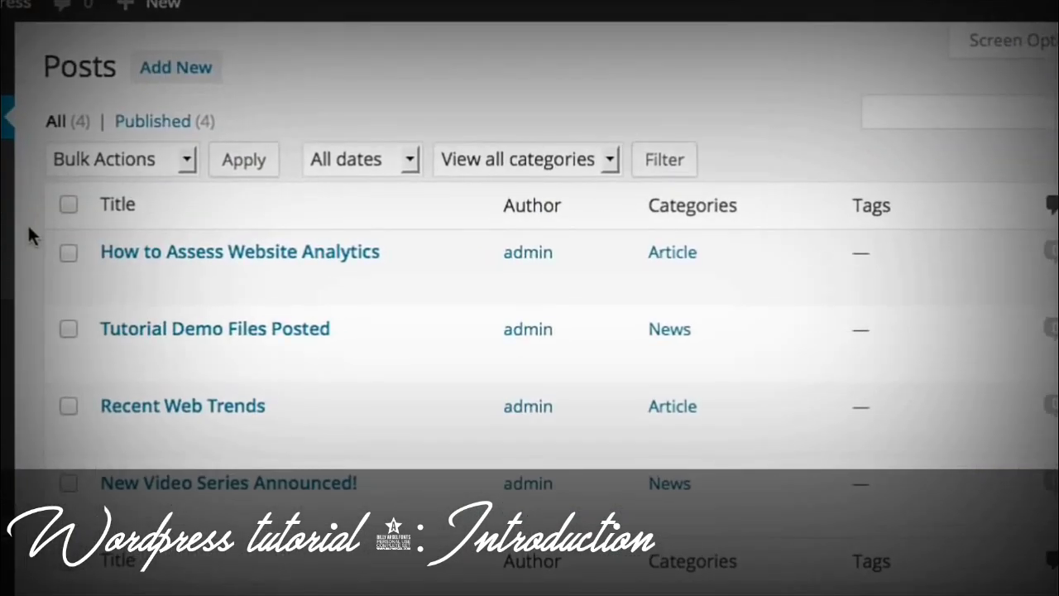
mouse_move(264, 266)
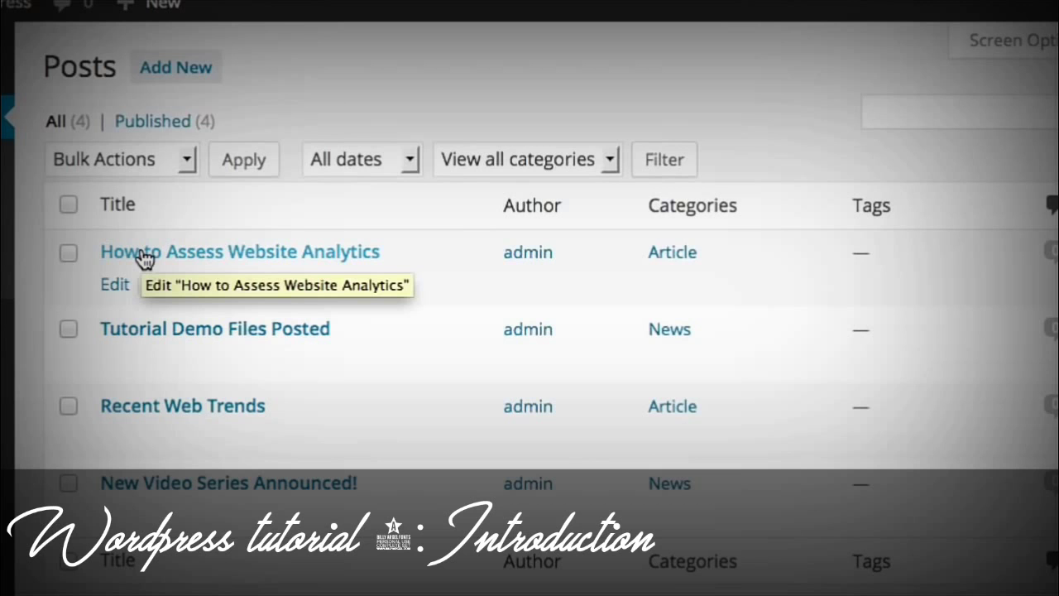
mouse_move(134, 314)
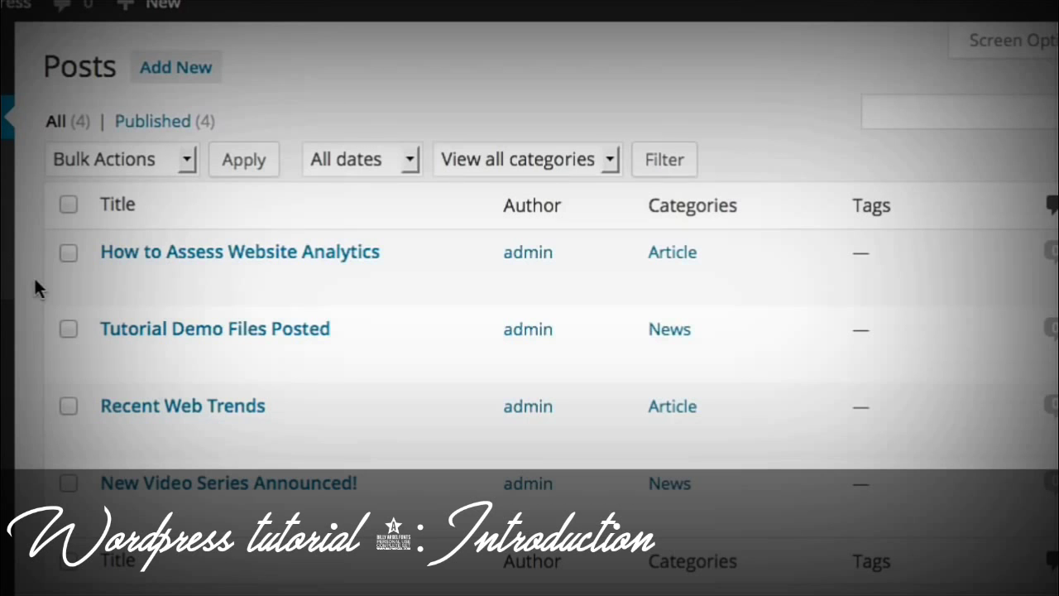
click(181, 256)
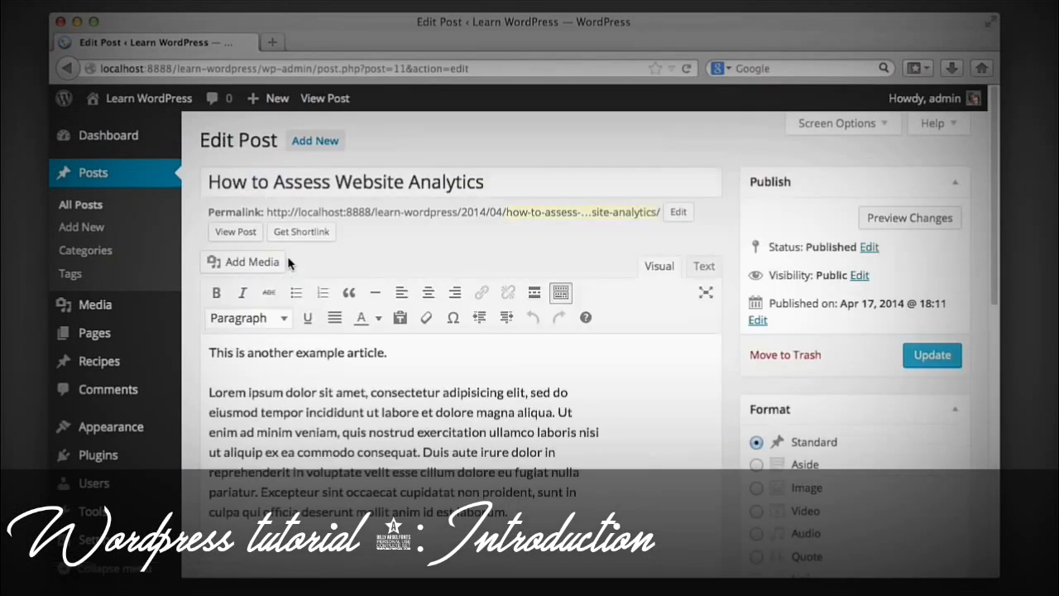
Make the words "dolor sit amet," in the post's Lorem ipsum paragraph bold and italic
scroll(409, 373, down, 1)
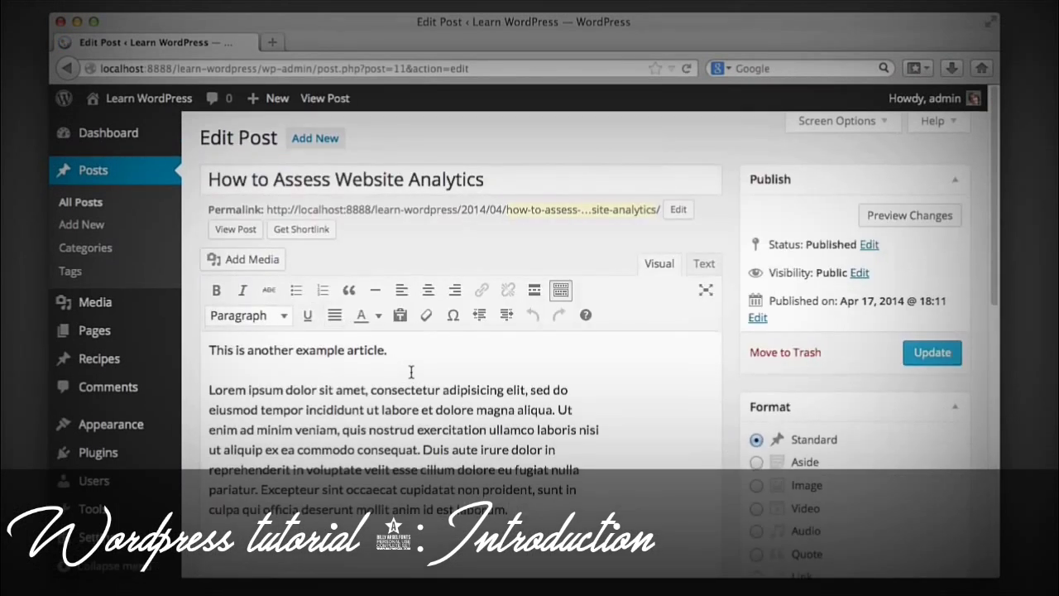
mouse_move(281, 390)
mouse_down()
mouse_move(354, 389)
mouse_move(289, 397)
mouse_up()
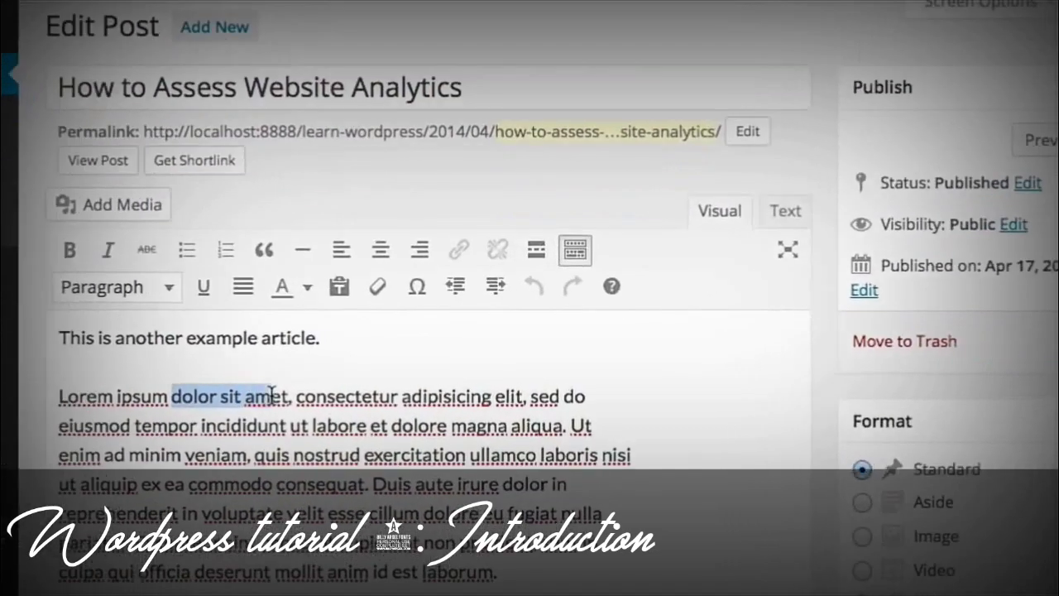
click(70, 250)
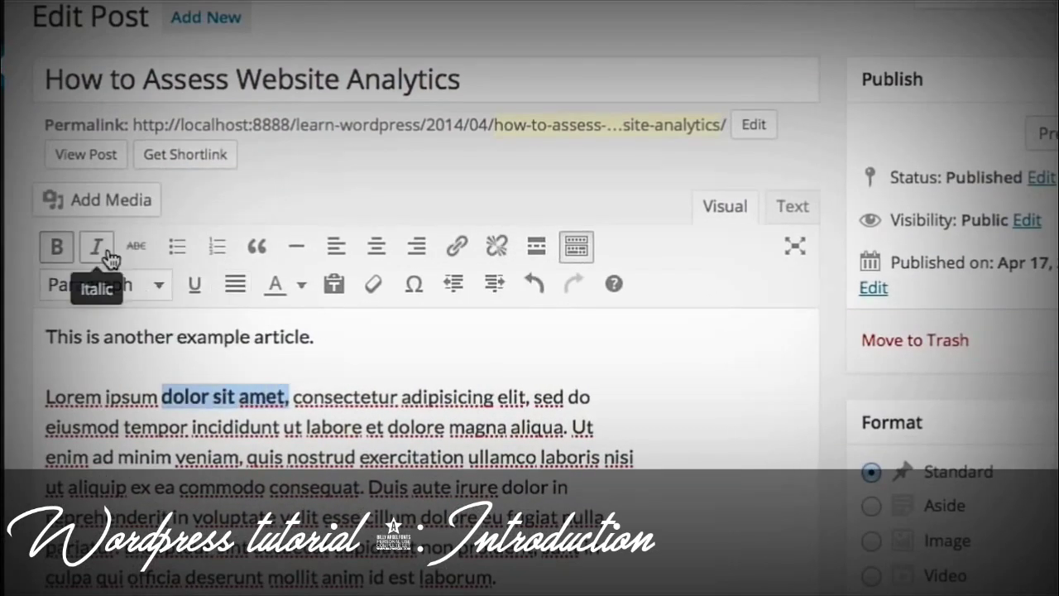
click(97, 248)
Insert the paragraph "This is new text." above the Lorem ipsum paragraph and update the post
click(329, 372)
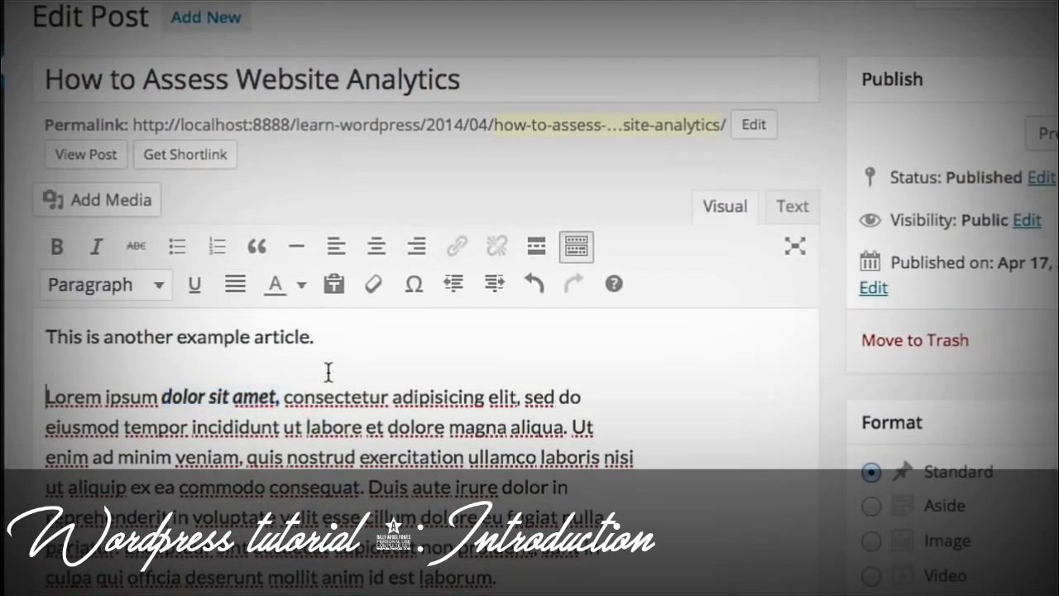
key(Return)
key(Up)
text(T)
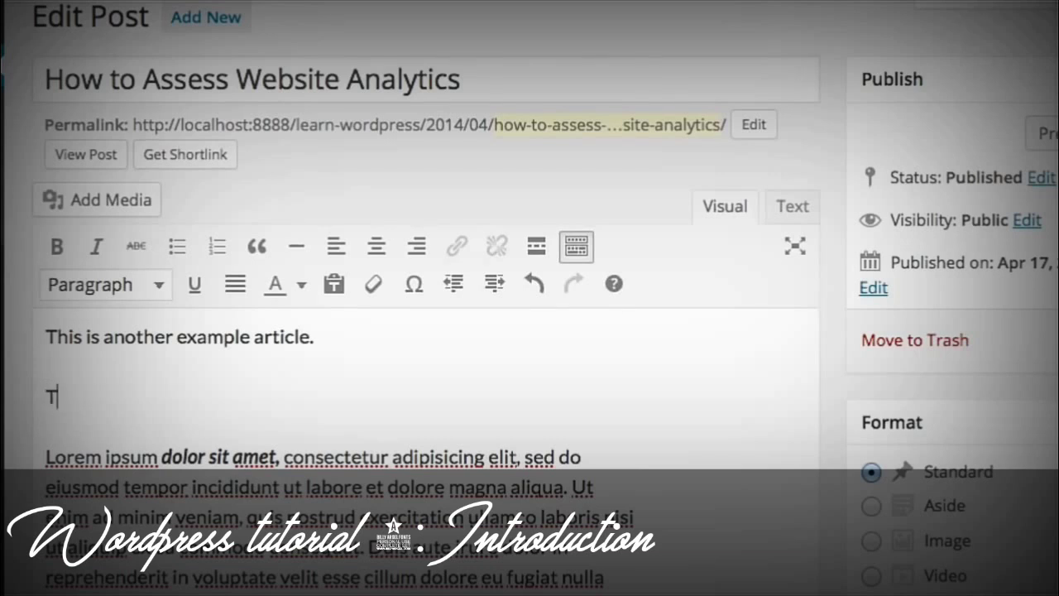
text(his is neew)
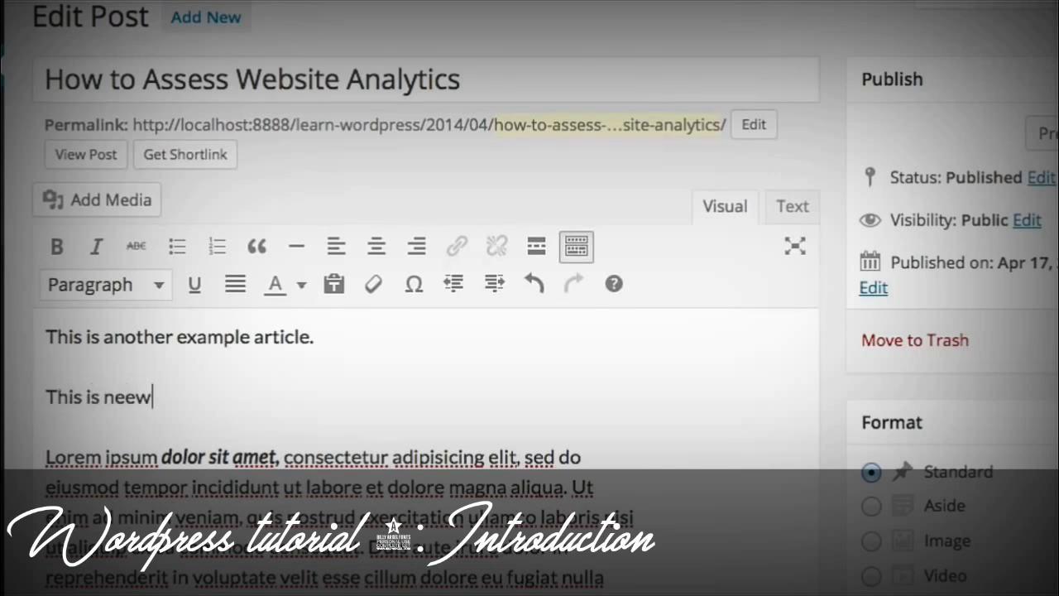
key(BackSpace)
key(BackSpace)
text(w text.)
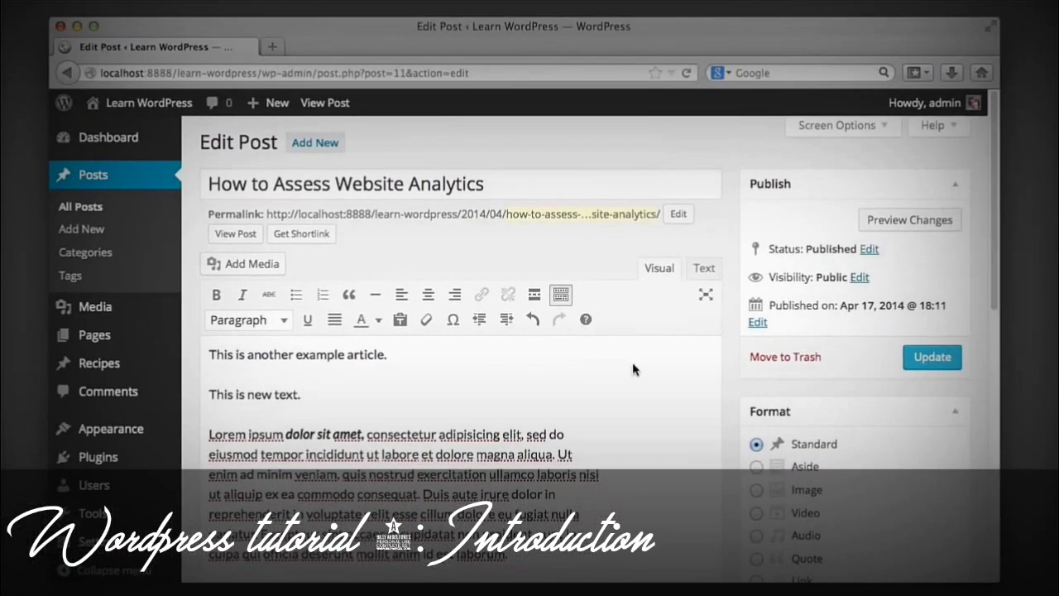
click(932, 358)
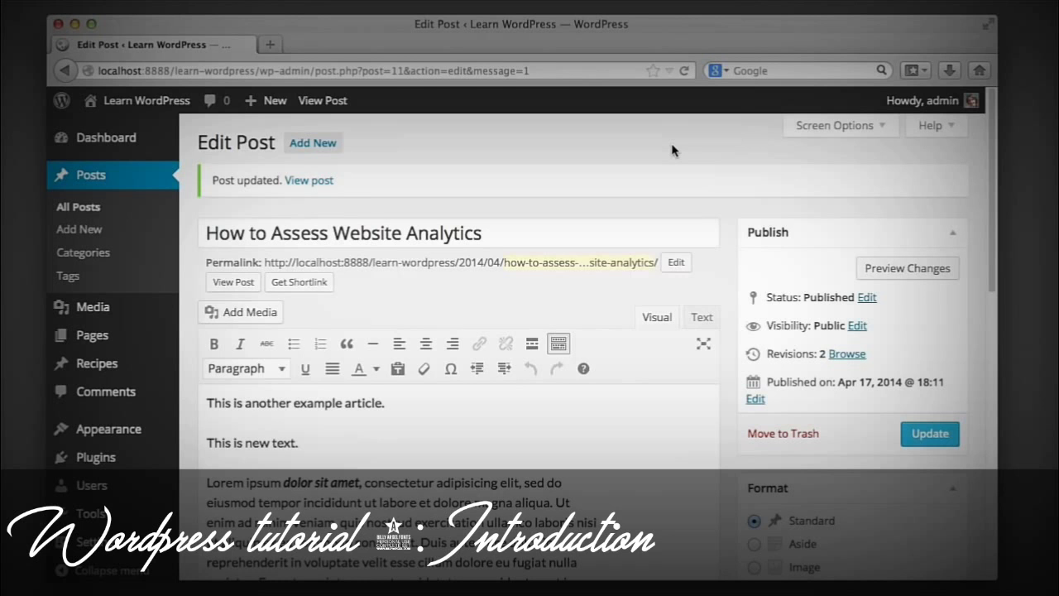
Return to the posts list and start a new post titled "New Example Post"
click(138, 182)
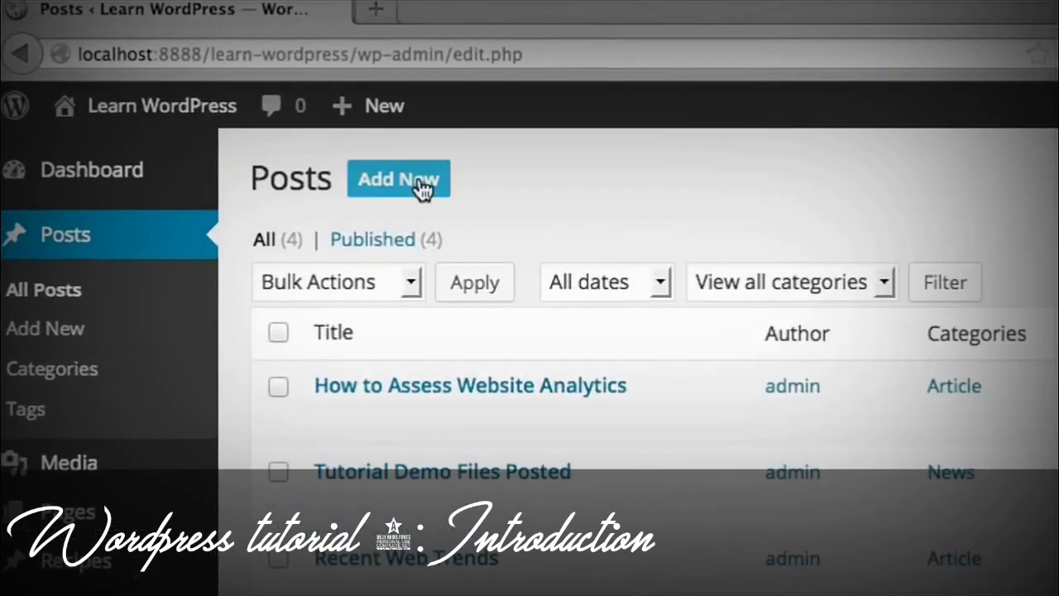
click(313, 148)
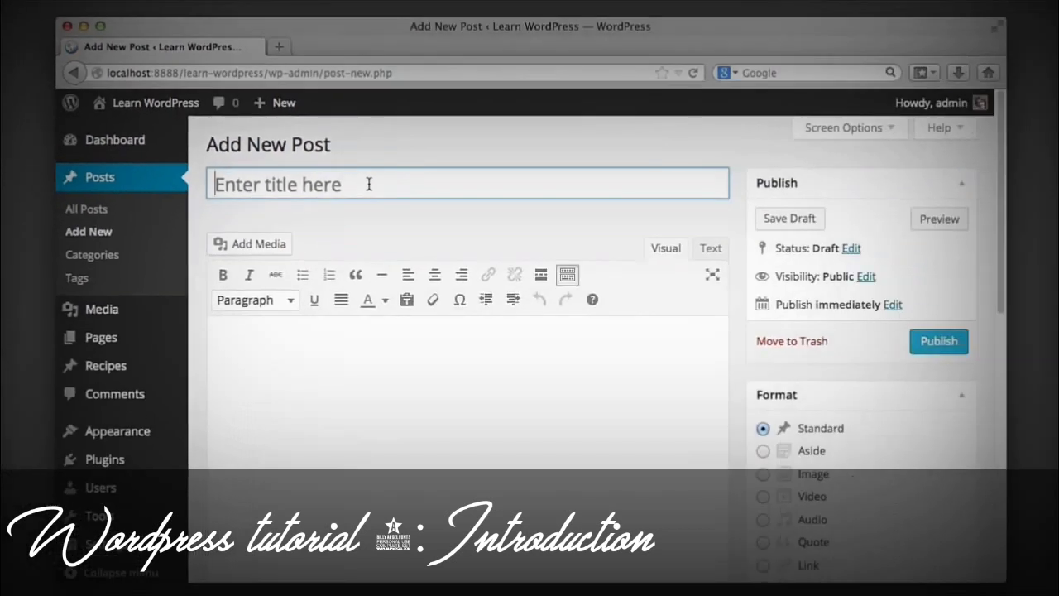
text(N)
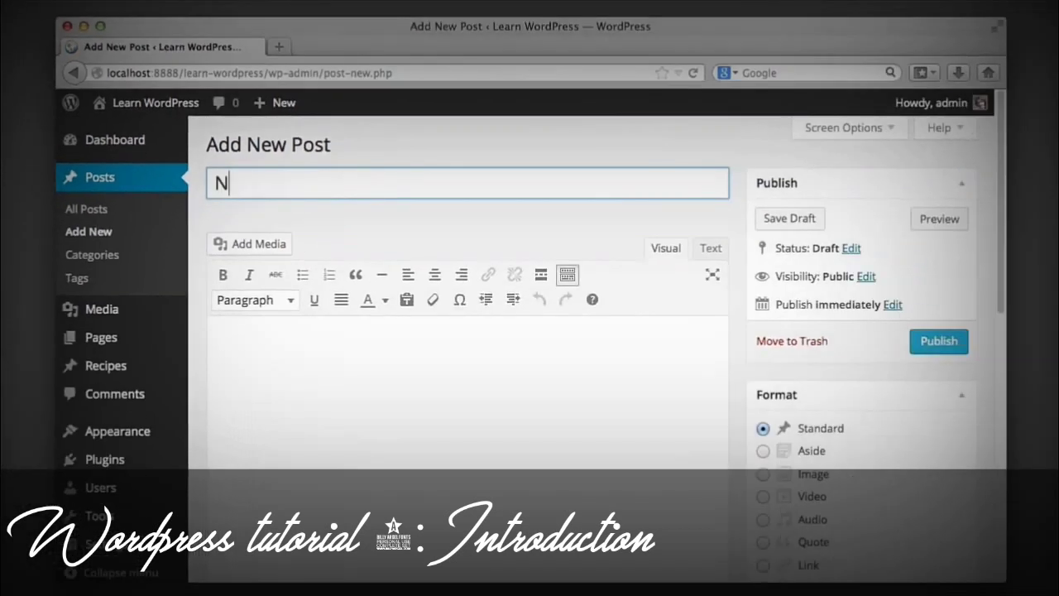
text(ew Example Post)
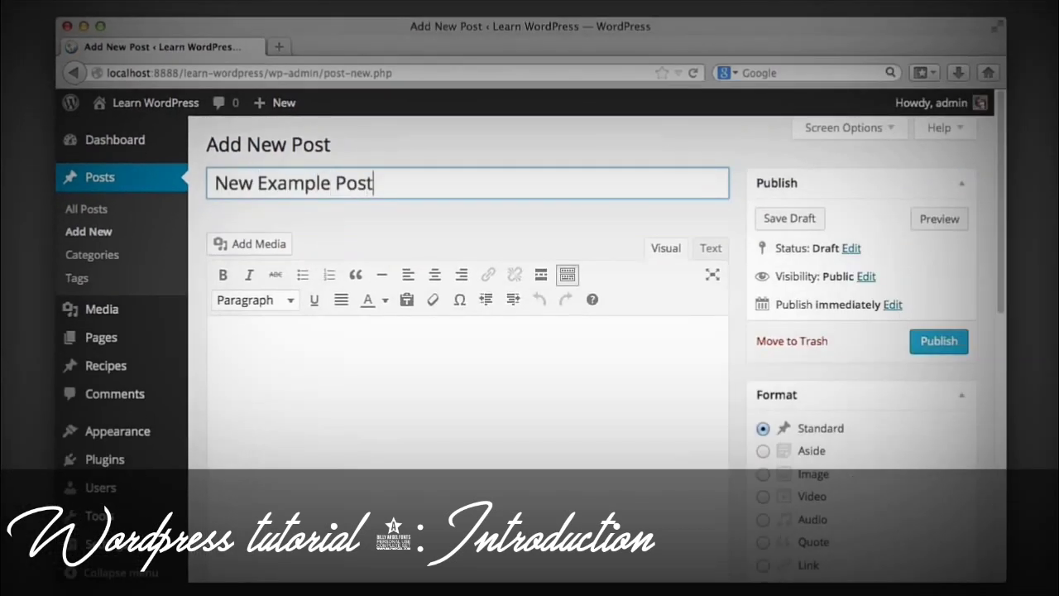
Write "This is the body text area. Lorem ipsum dummy text." as the new post's body
click(501, 464)
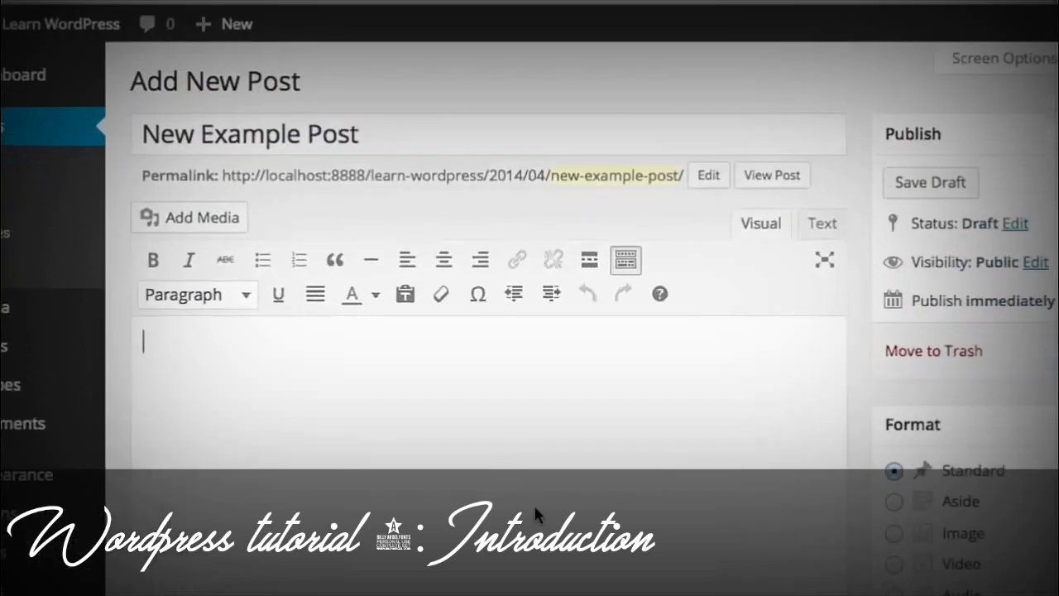
text(Thi)
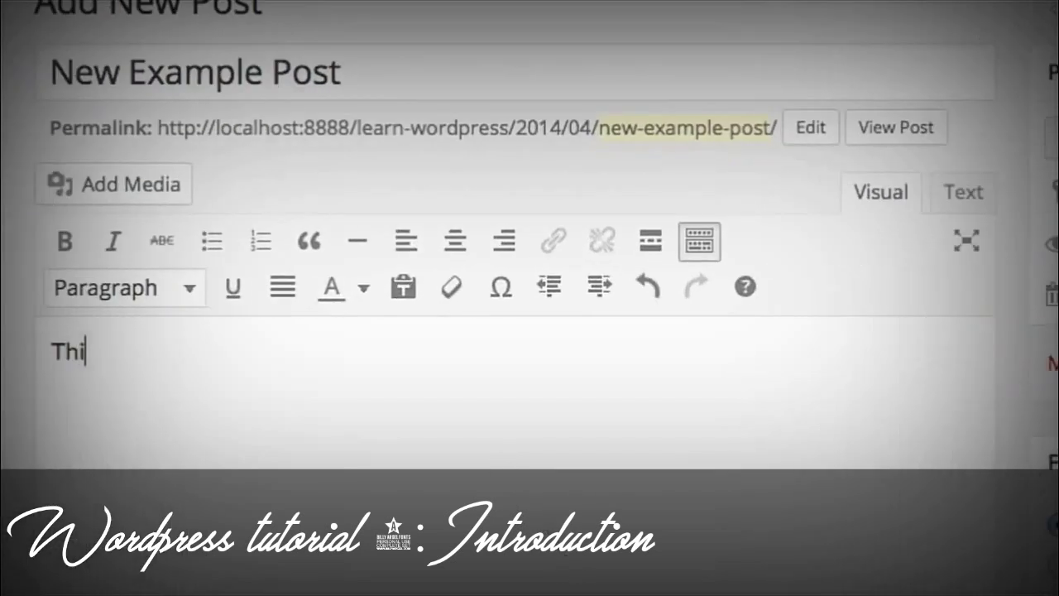
text(s is the body text a)
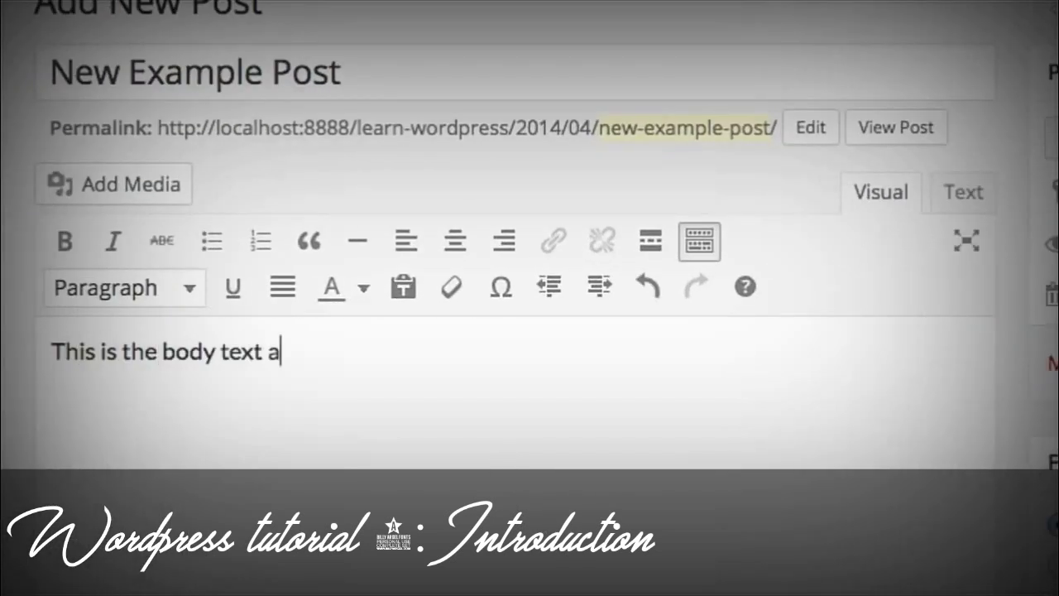
text(rea.  Lorem ip)
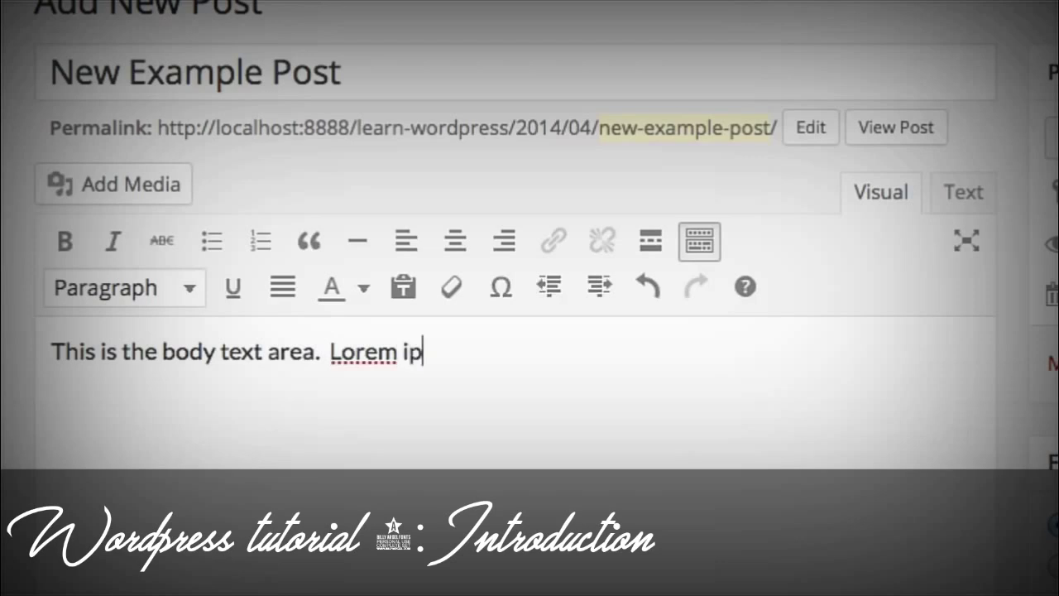
text(sum dum)
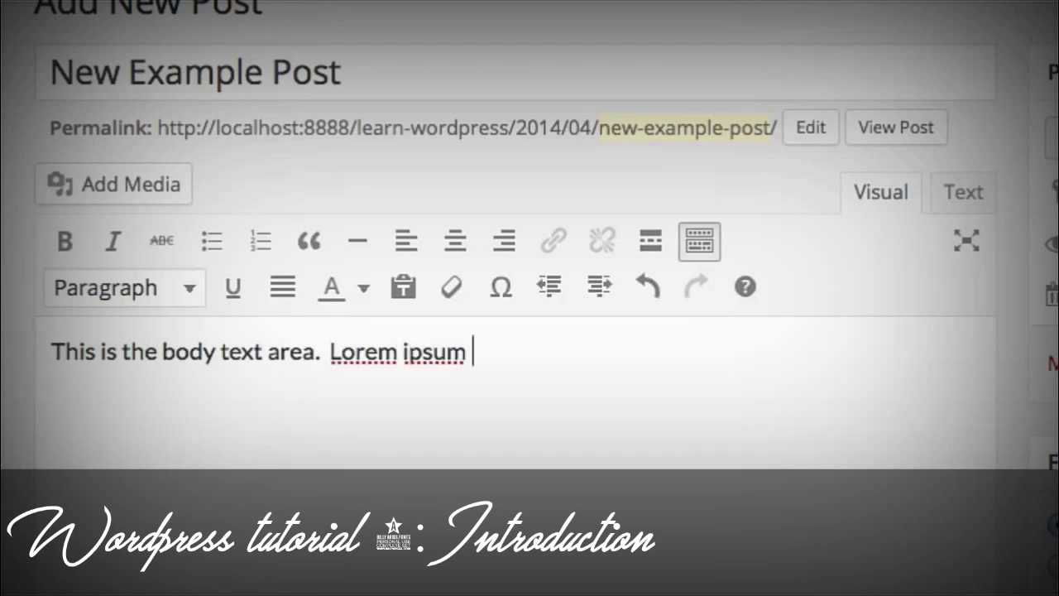
text(my text.)
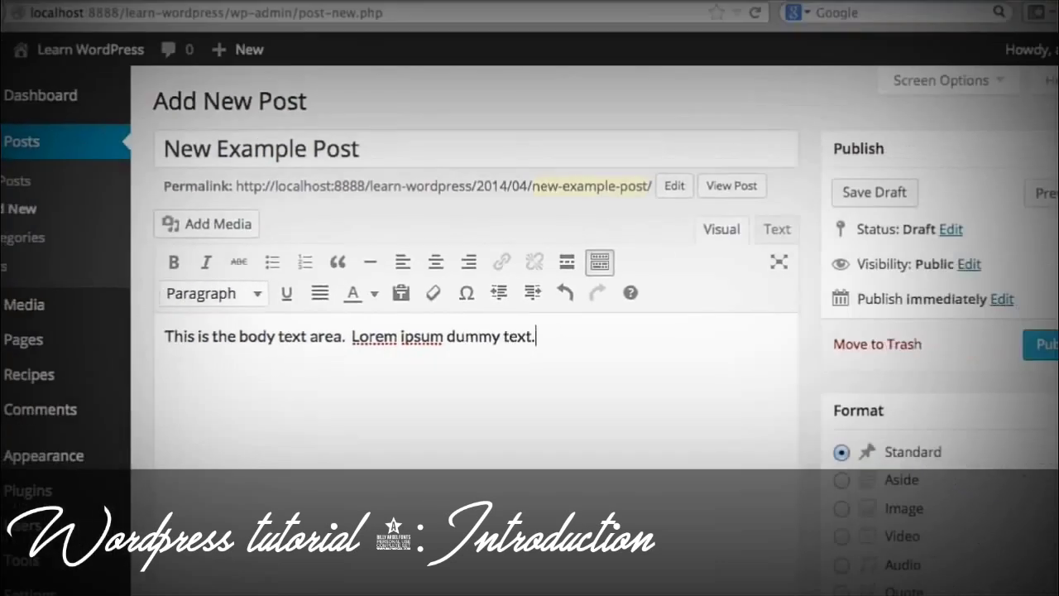
Reveal the fields for adding a new category and assign the post to the existing News category
scroll(584, 423, down, 4)
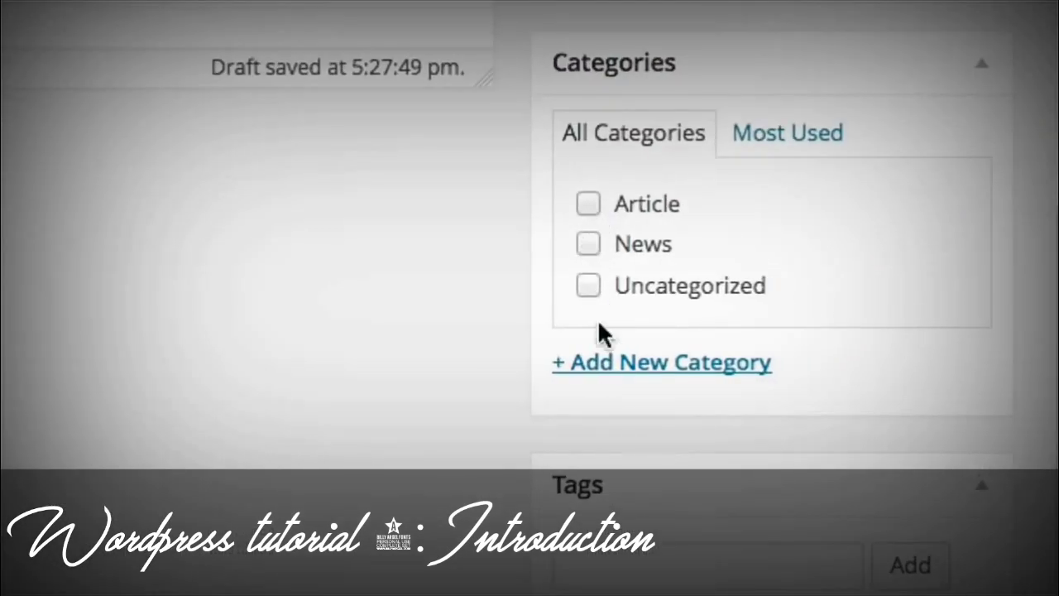
click(609, 364)
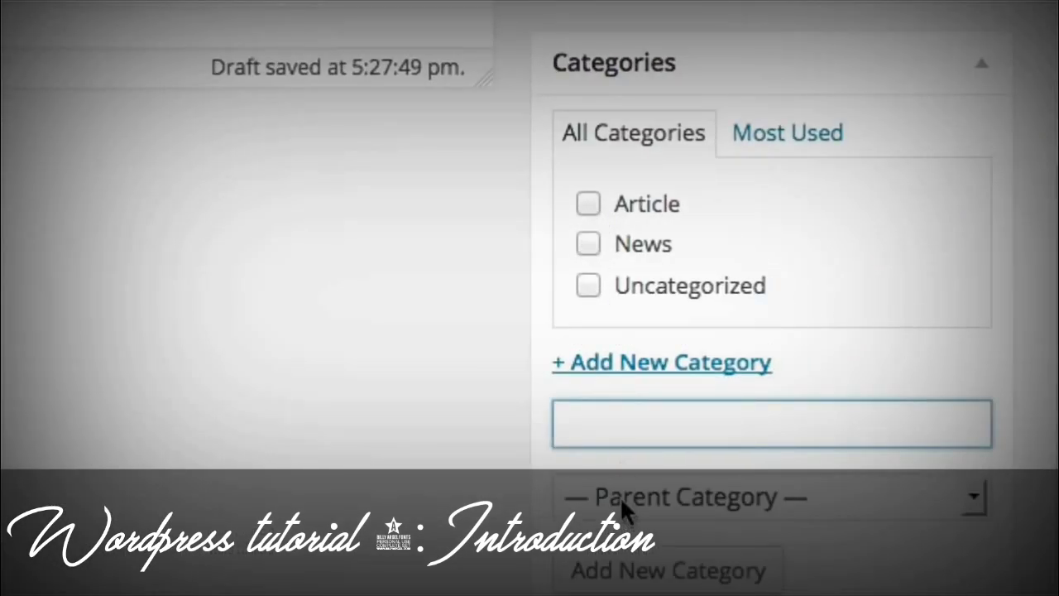
click(588, 244)
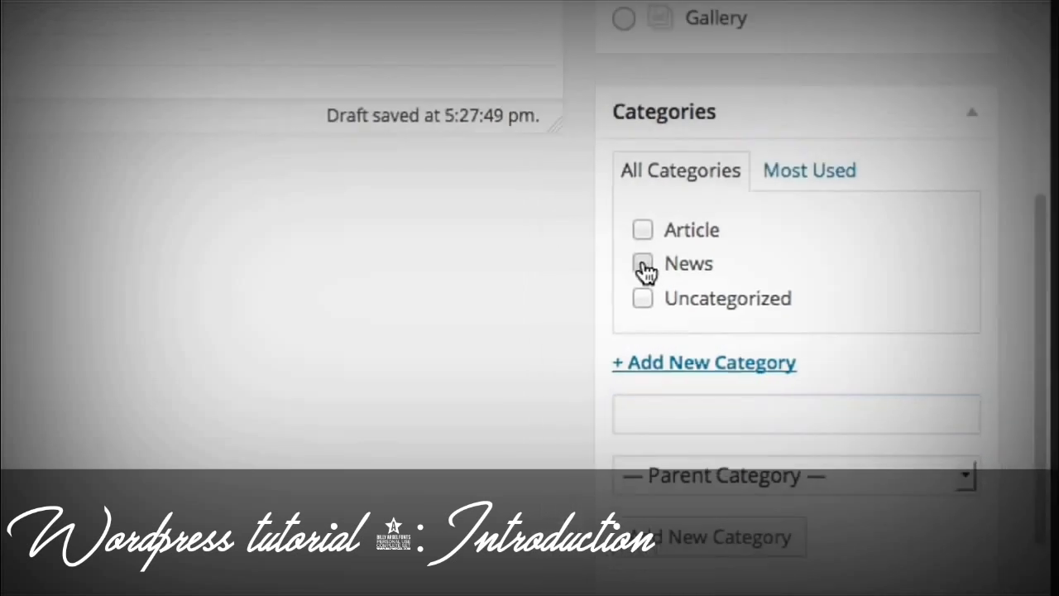
Publish the new post and return to the list of all posts
scroll(718, 327, up, 10)
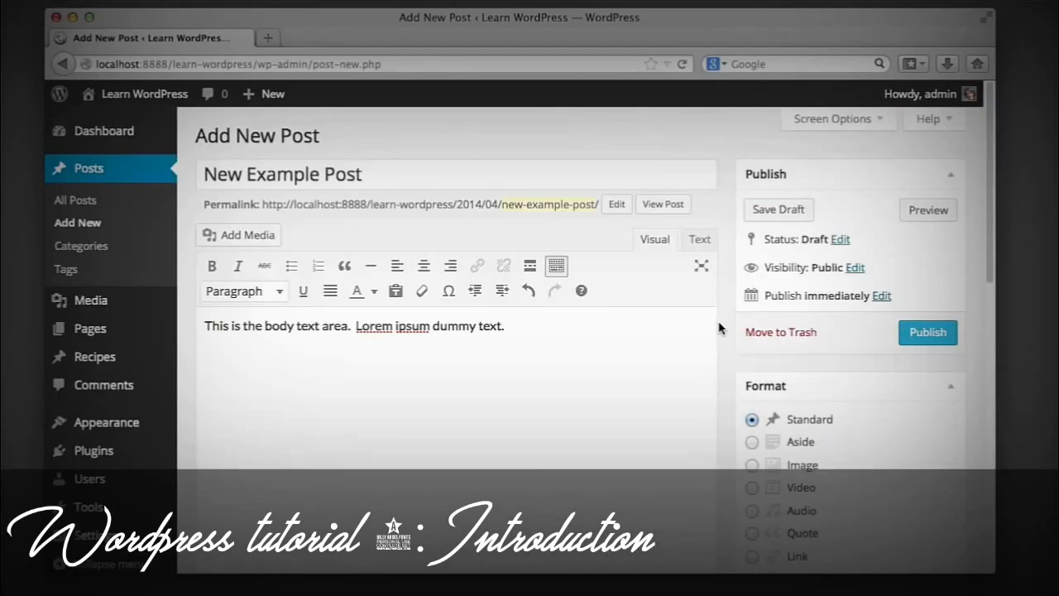
click(913, 339)
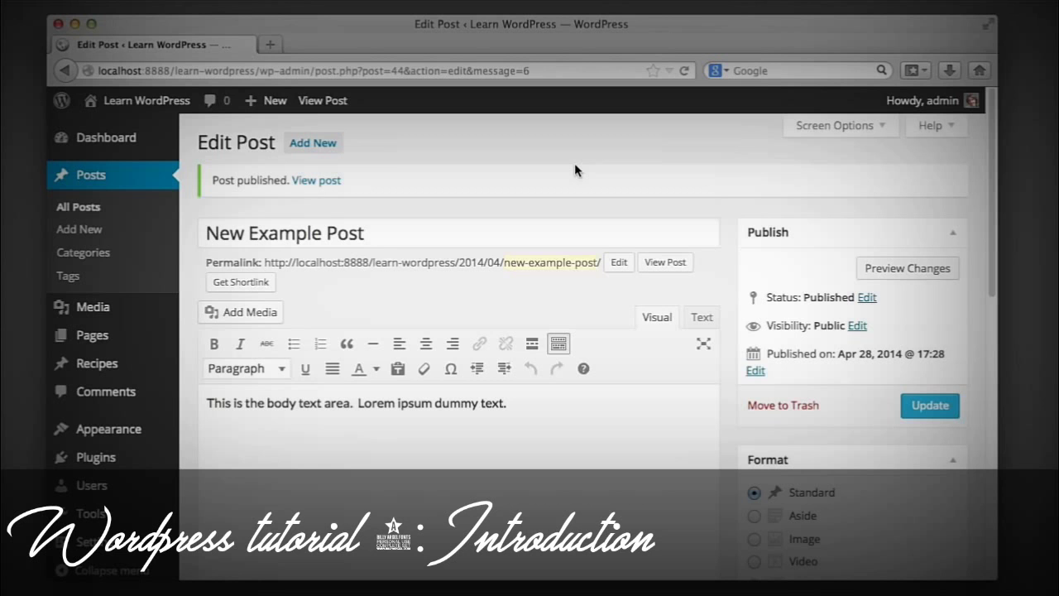
click(83, 178)
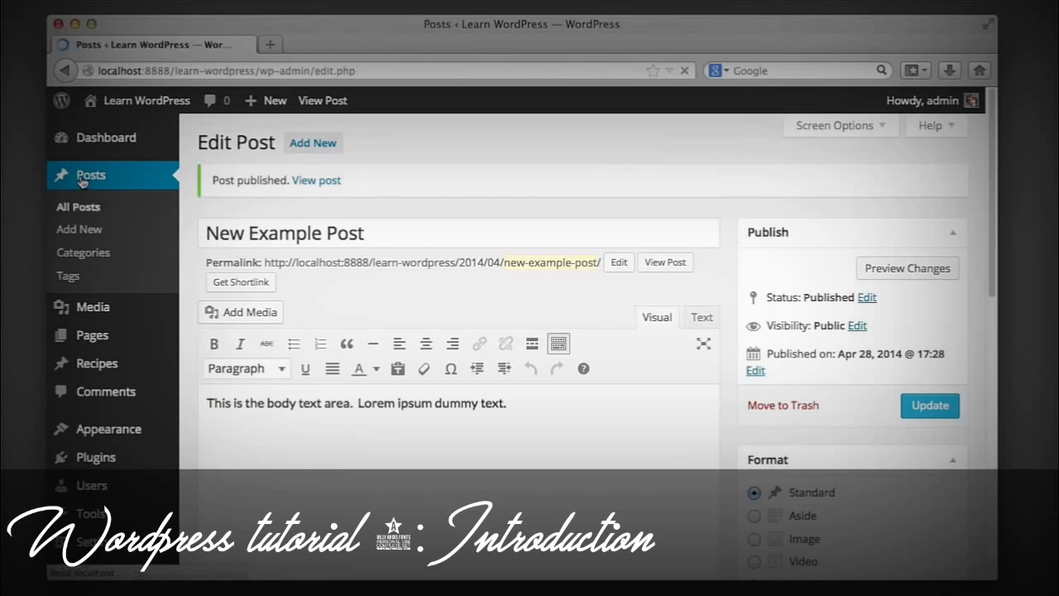
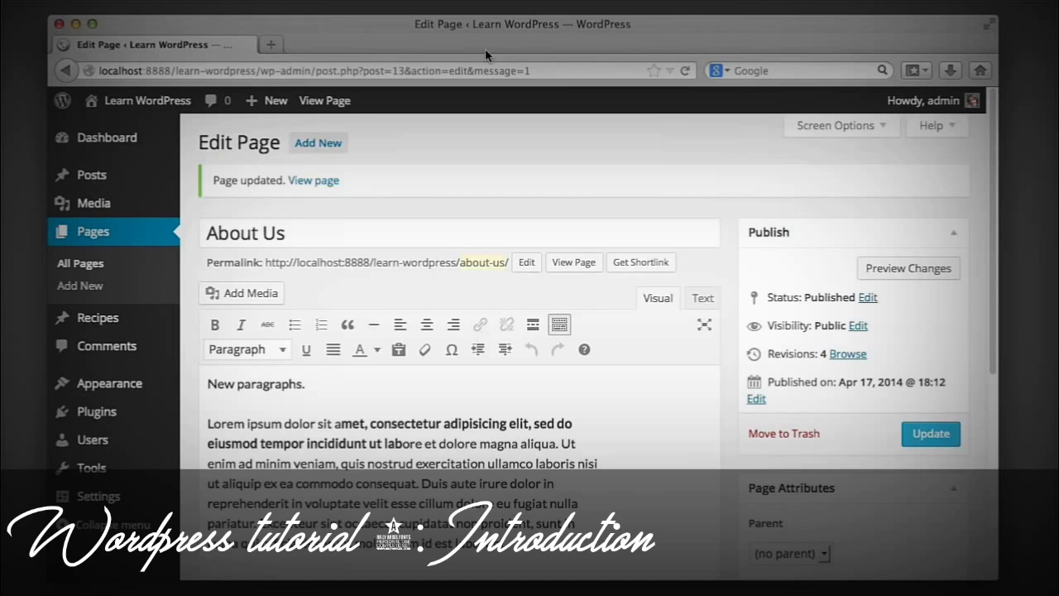
Examine the title and body text areas of the About Us page in the page editor
scroll(491, 281, down, 1)
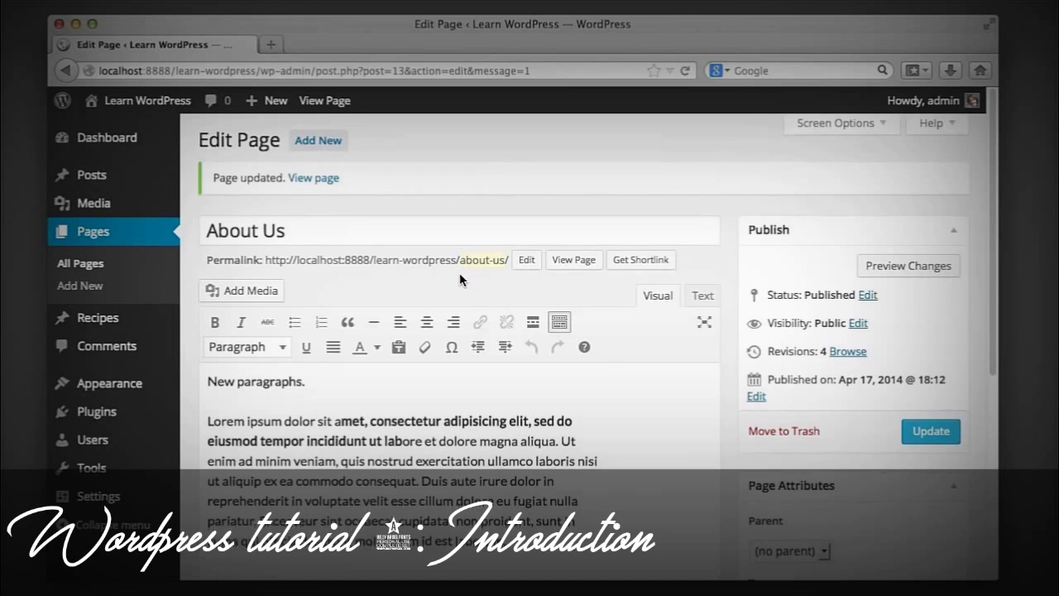
click(360, 231)
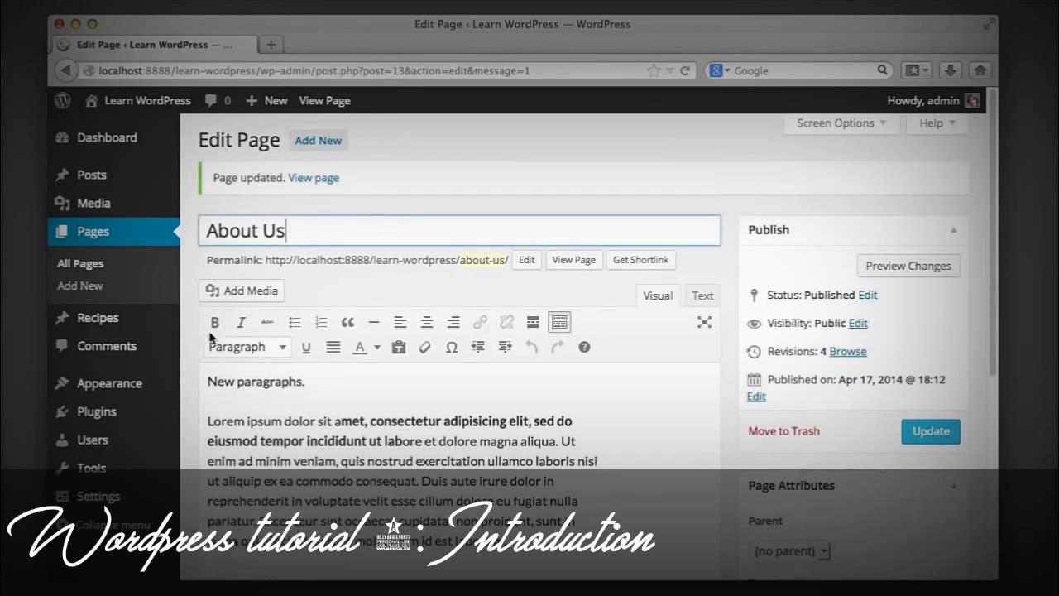
drag(207, 421, 318, 422)
click(365, 463)
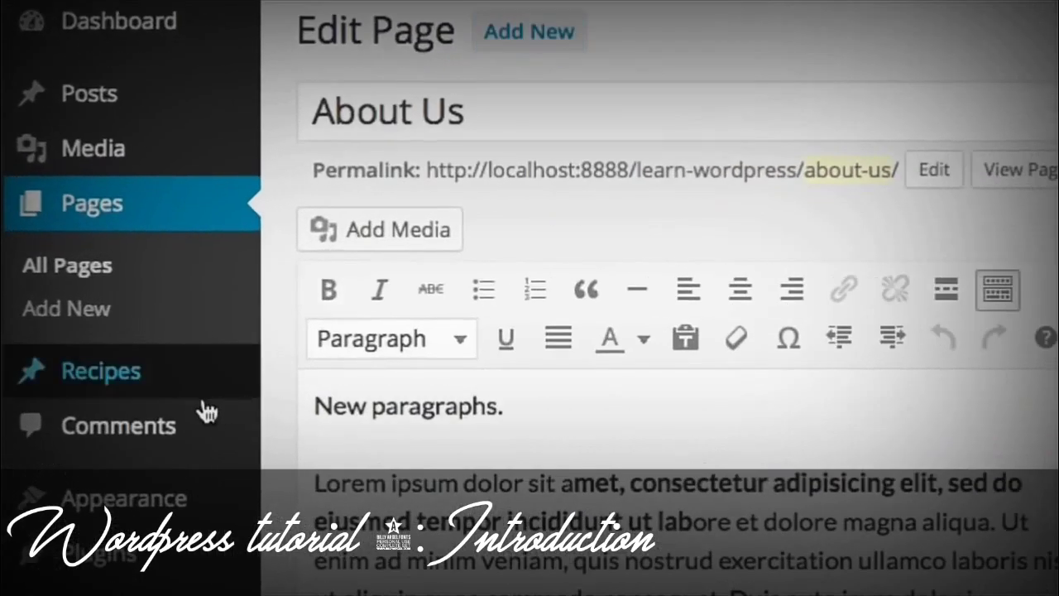
Show the list of recipes and open the Potato Salad recipe for editing
mouse_move(117, 322)
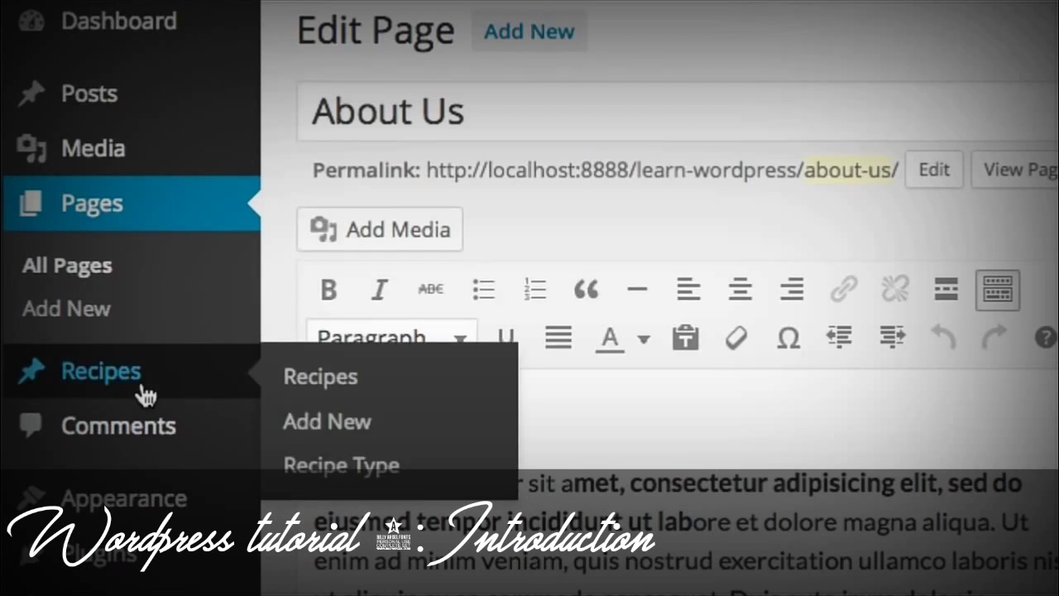
click(142, 389)
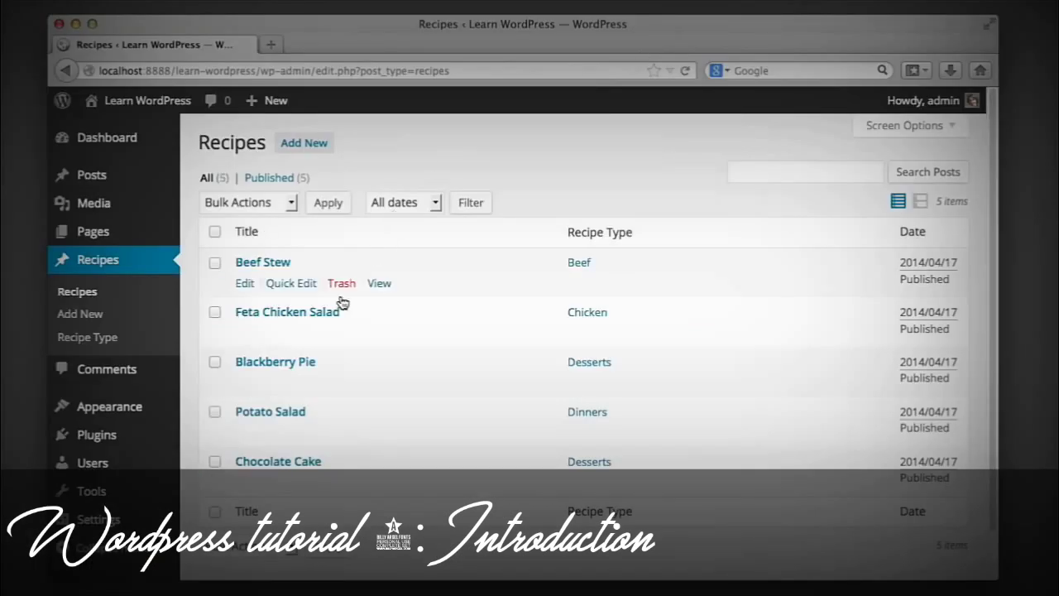
click(293, 413)
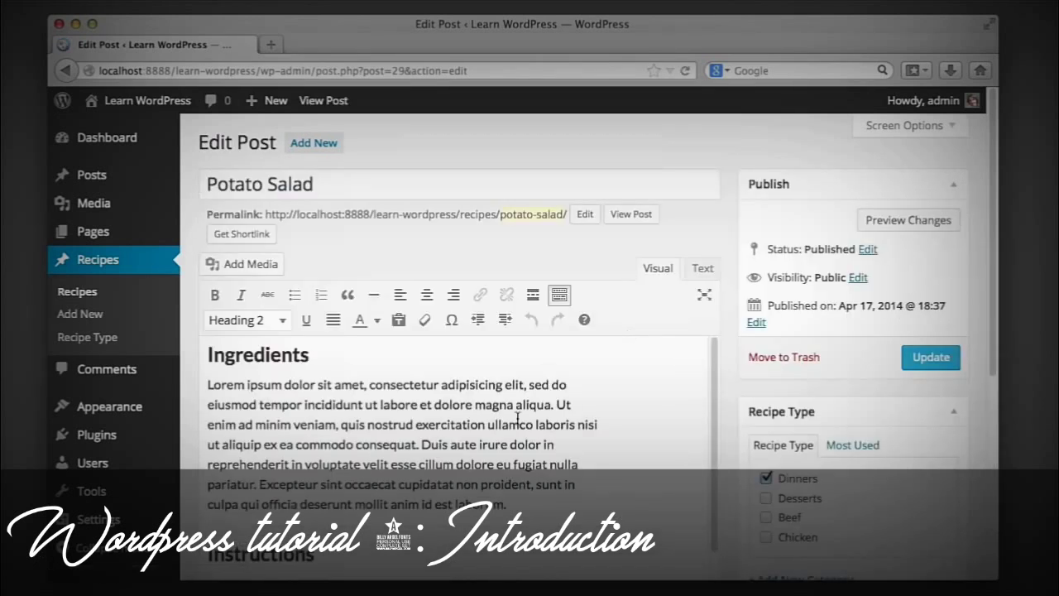
Review the Ingredients and Instructions sections and the Recipe Type options of the Potato Salad recipe
drag(235, 354, 351, 395)
scroll(339, 418, down, 3)
scroll(318, 414, down, 5)
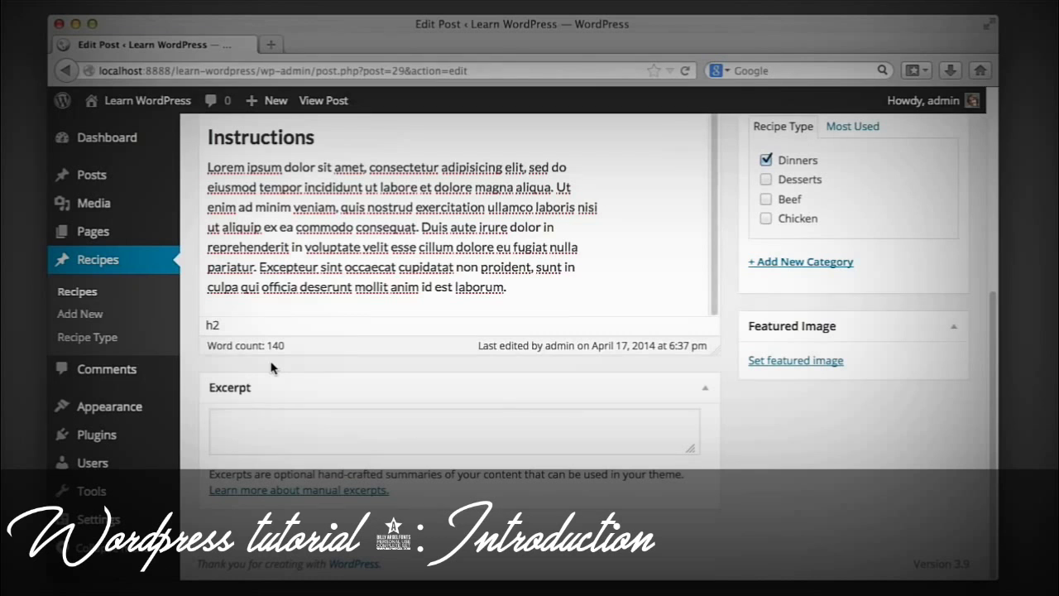
scroll(272, 367, up, 5)
drag(257, 285, 328, 441)
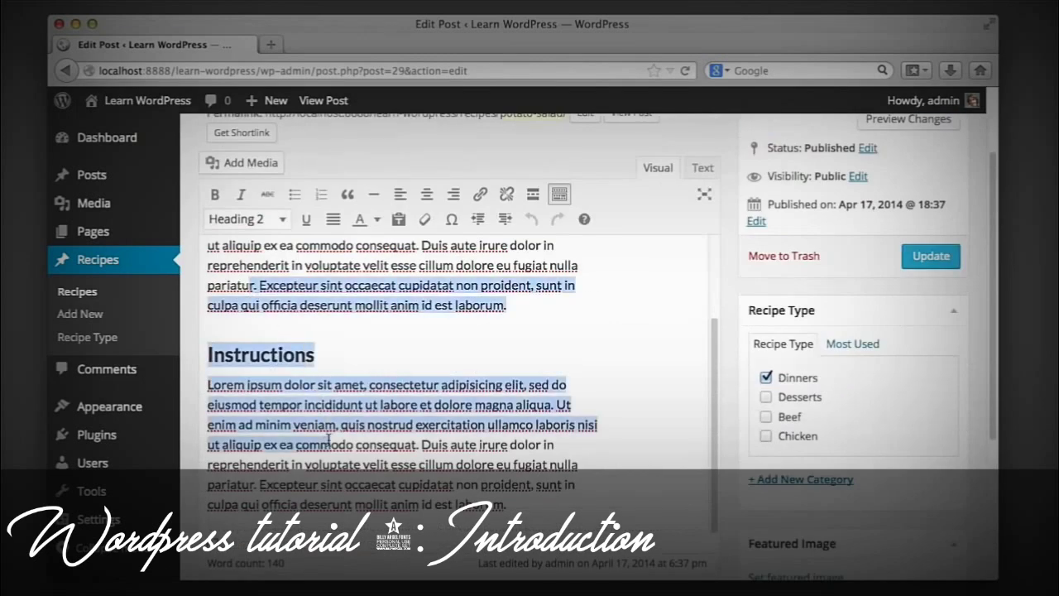
click(329, 441)
scroll(343, 438, down, 2)
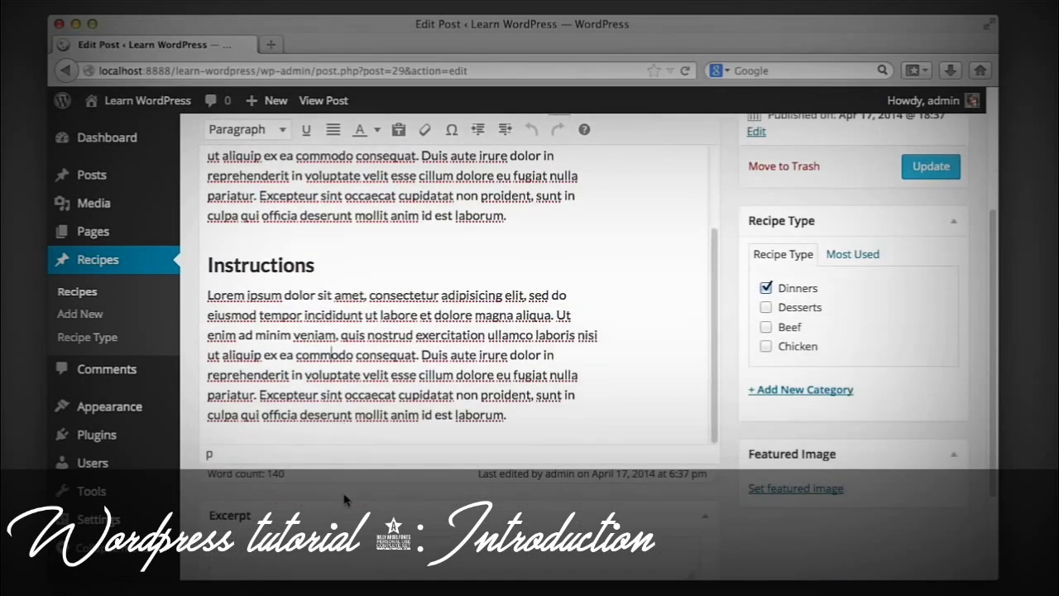
key(super+Up)
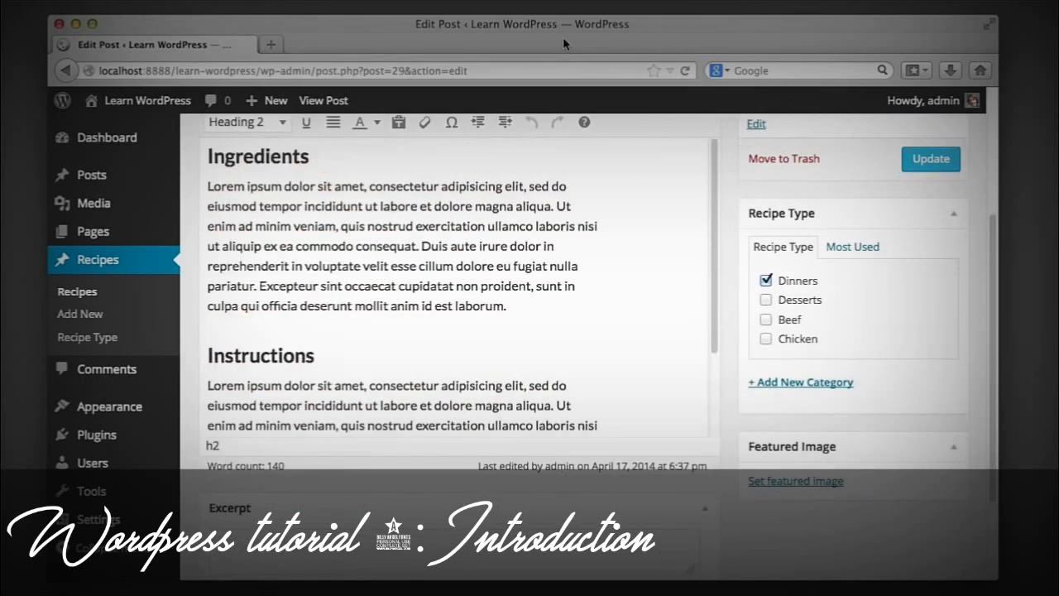